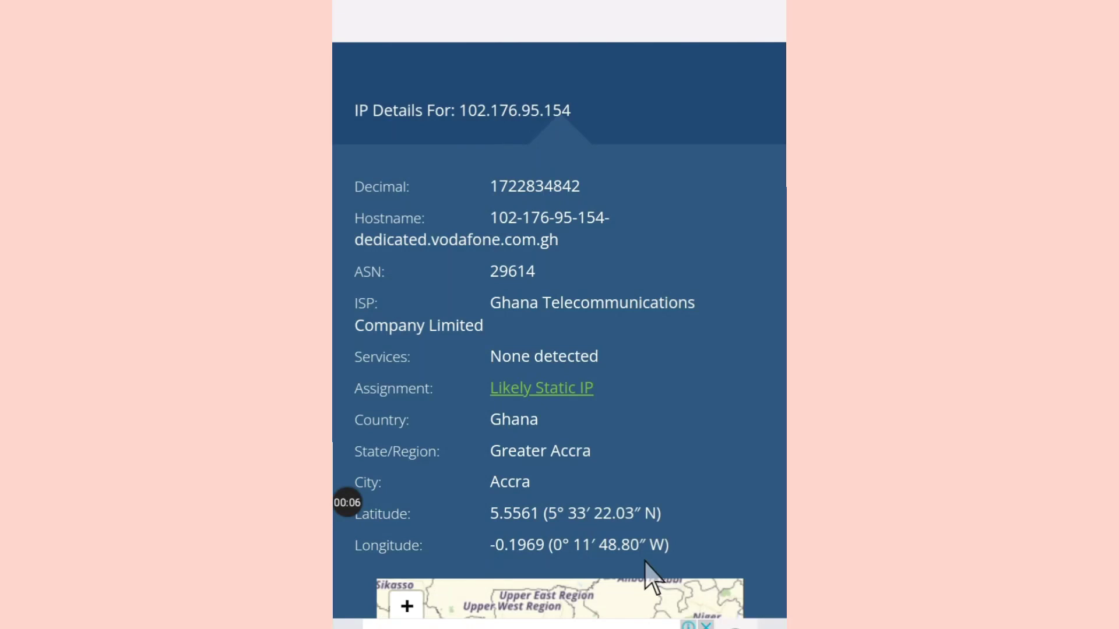
Review the IP details showing Accra, Ghana, then return to the phone's app list
scroll(644, 562, down, 3)
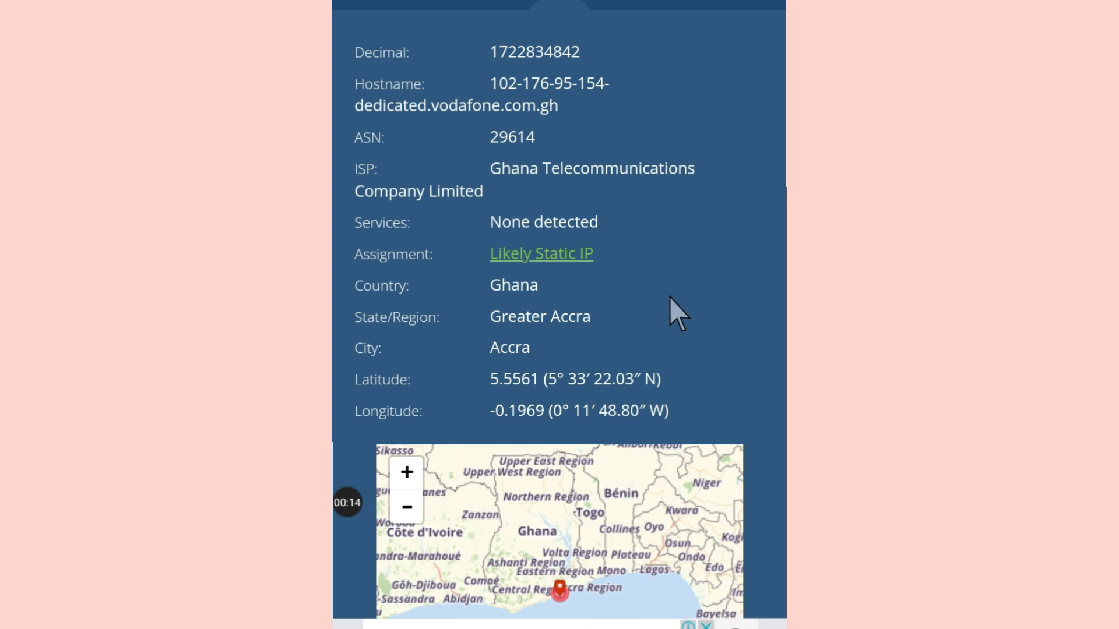
scroll(670, 297, up, 1)
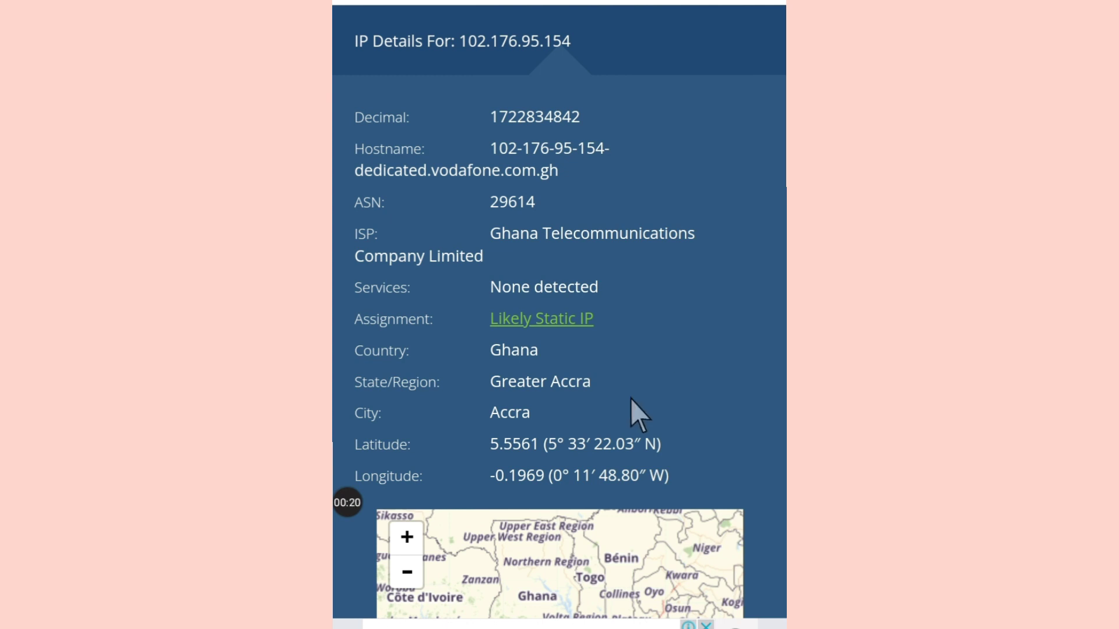
scroll(632, 399, down, 1)
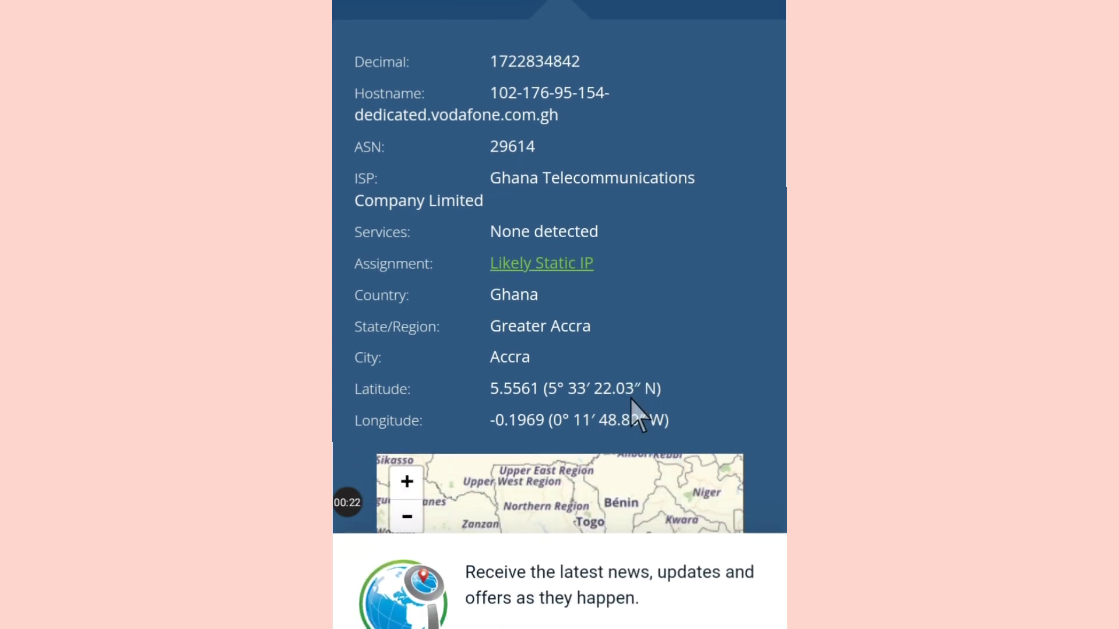
scroll(631, 399, down, 2)
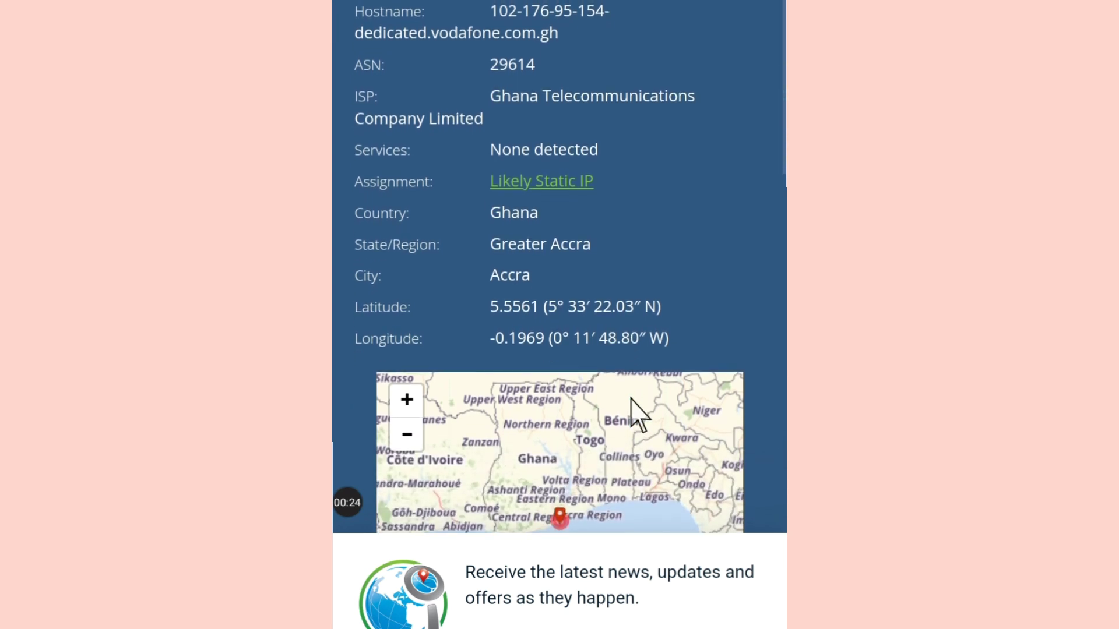
scroll(630, 399, up, 1)
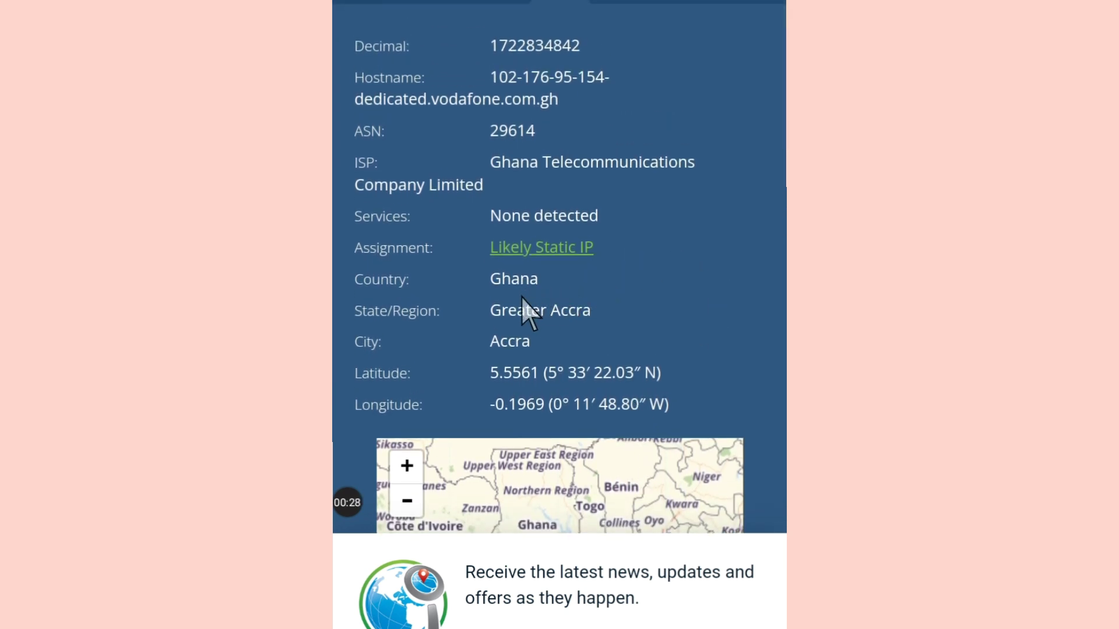
mouse_move(536, 319)
mouse_down()
mouse_move(553, 277)
mouse_move(495, 254)
mouse_move(511, 314)
mouse_up()
scroll(508, 303, up, 2)
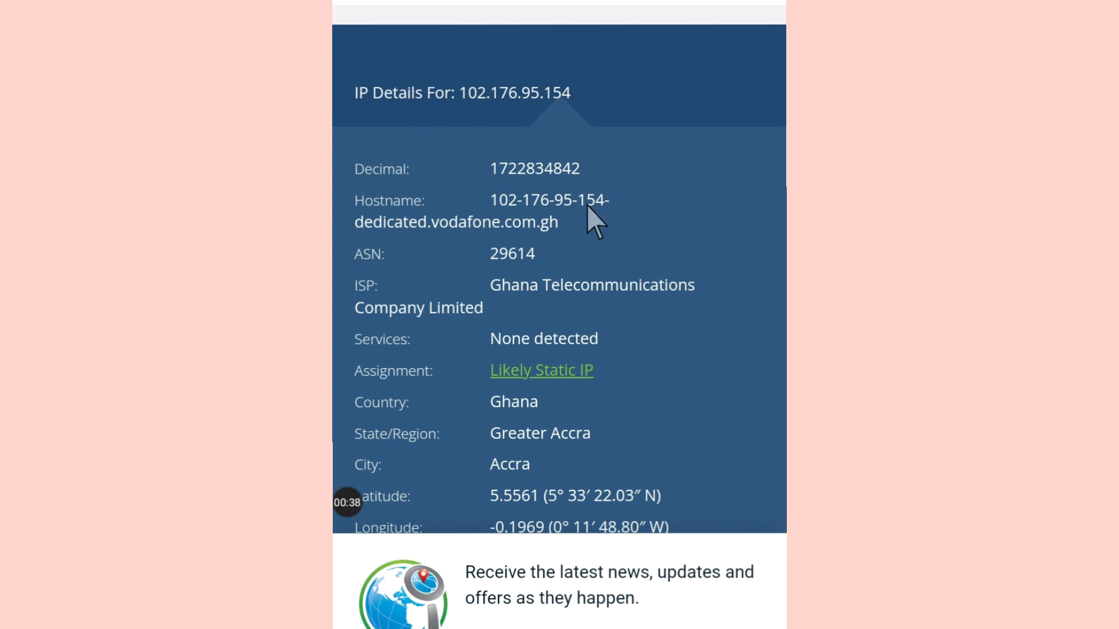
scroll(587, 205, up, 1)
scroll(588, 205, up, 1)
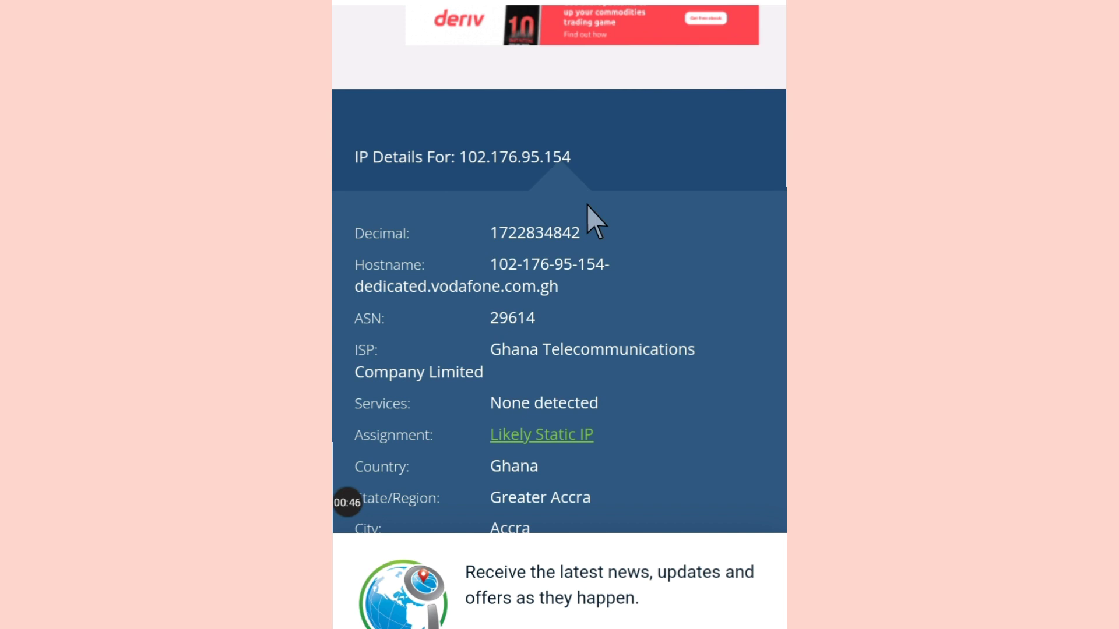
scroll(586, 205, up, 1)
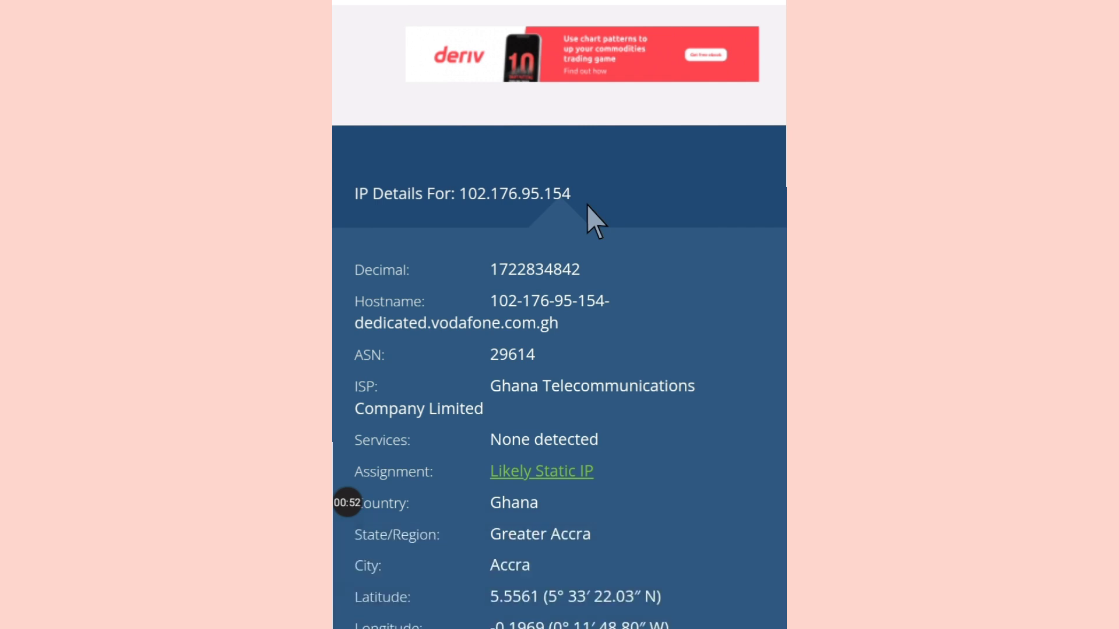
key(super)
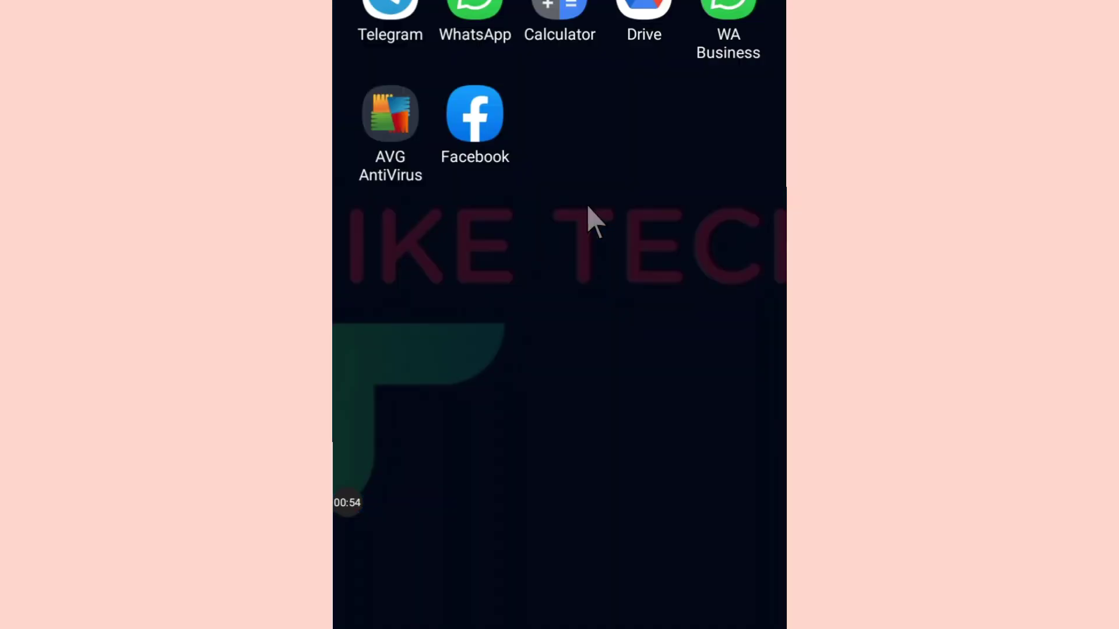
Search Google Play Store for protonvpn to find Proton VPN by Proton AG
click(586, 17)
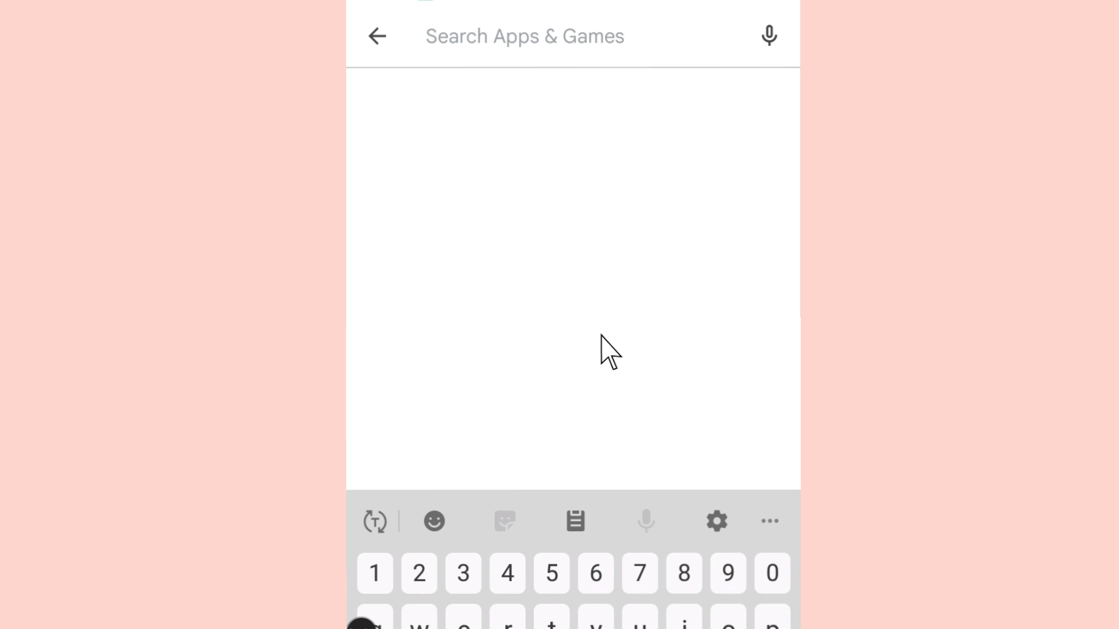
text(pro)
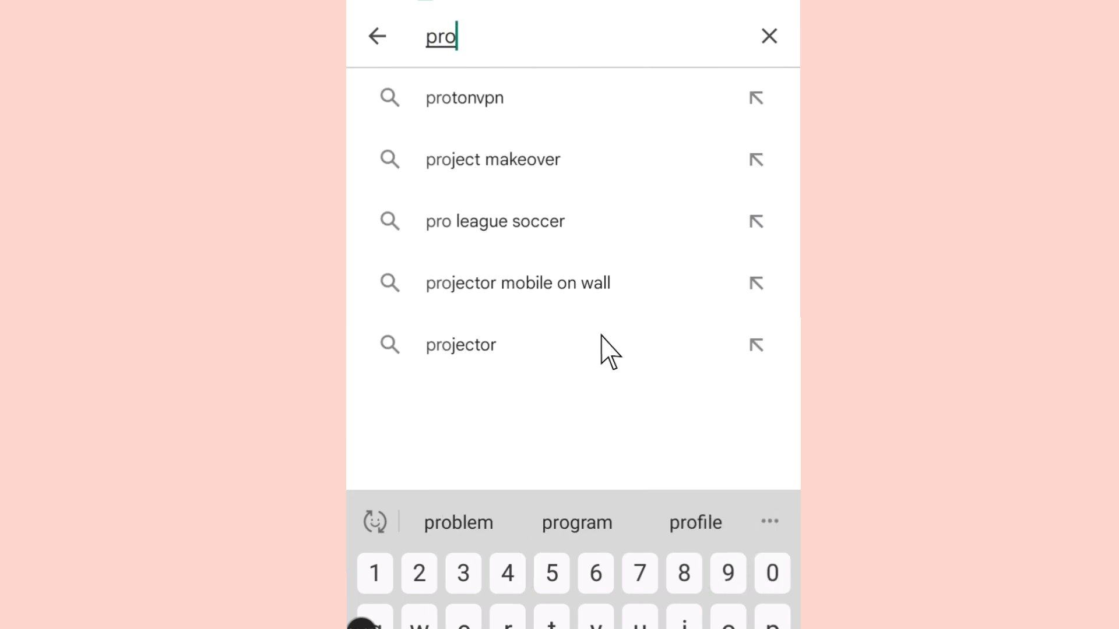
text(ton)
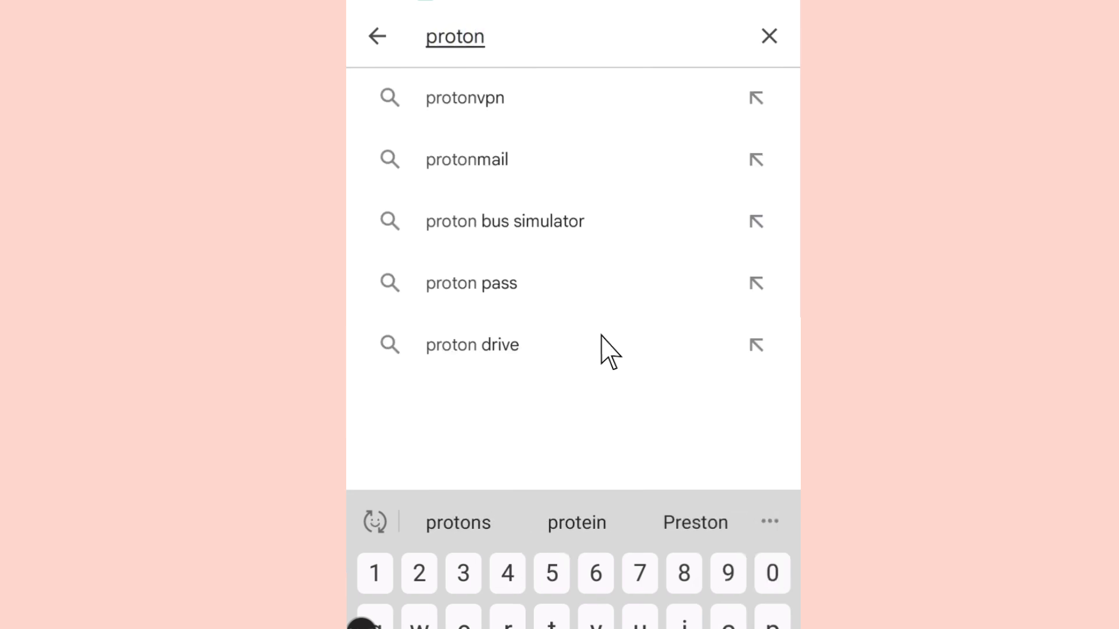
click(465, 98)
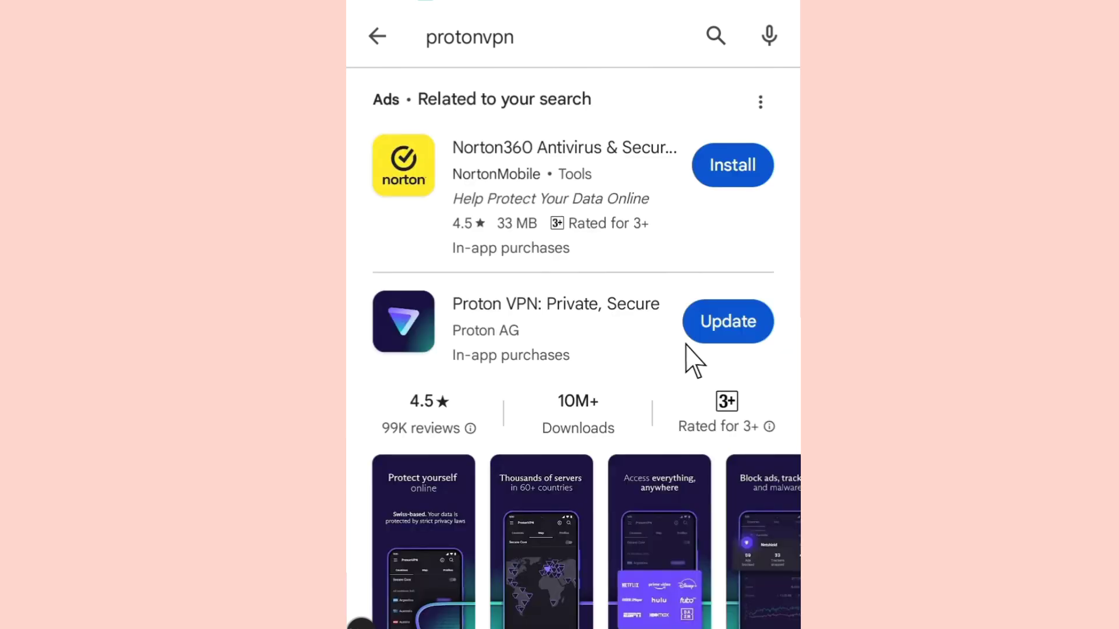
mouse_move(688, 345)
mouse_down()
mouse_move(705, 289)
mouse_move(714, 382)
mouse_move(677, 348)
mouse_up()
Search the Play Store for 'wire tun' and confirm Wire Tun is already installed
key(BackSpace)
key(BackSpace)
key(BackSpace)
key(BackSpace)
key(BackSpace)
key(BackSpace)
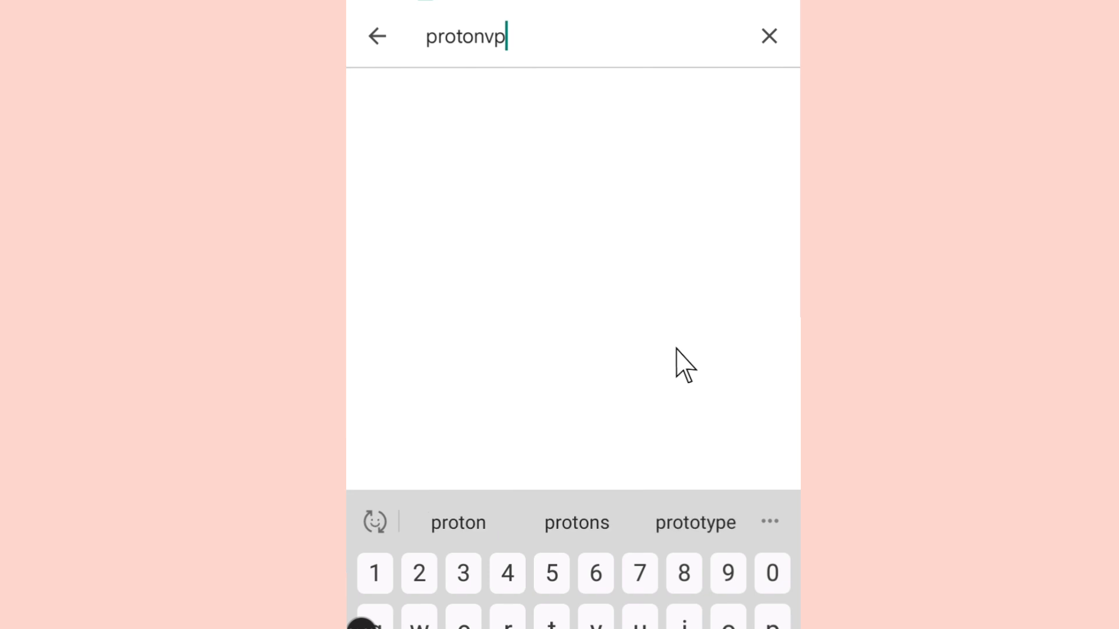
key(BackSpace)
key(BackSpace)
key(BackSpace)
text(w)
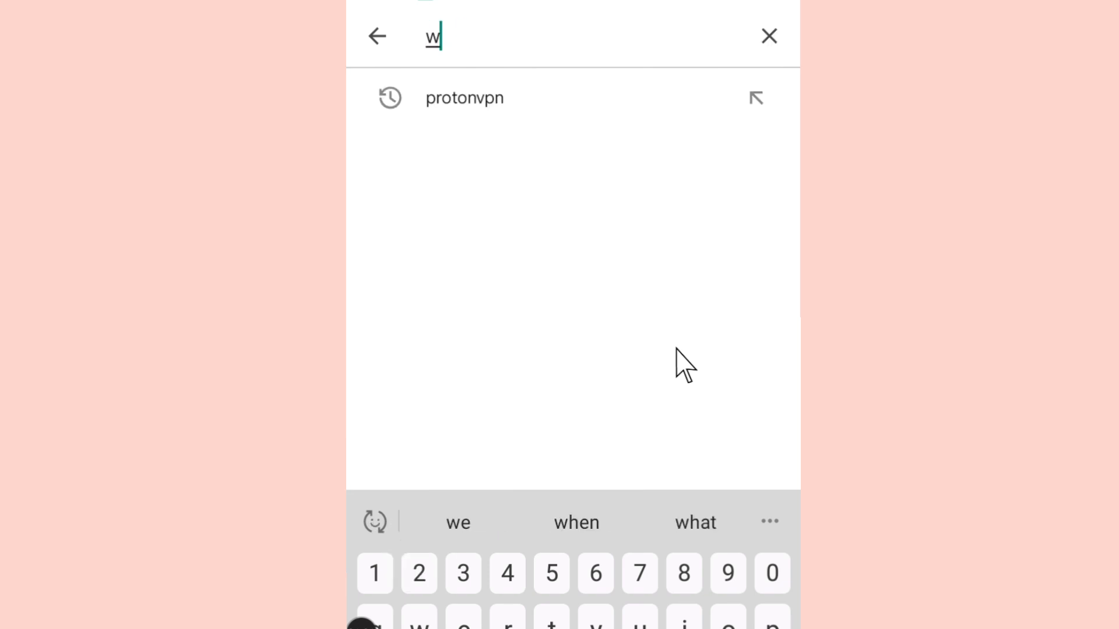
text(ir)
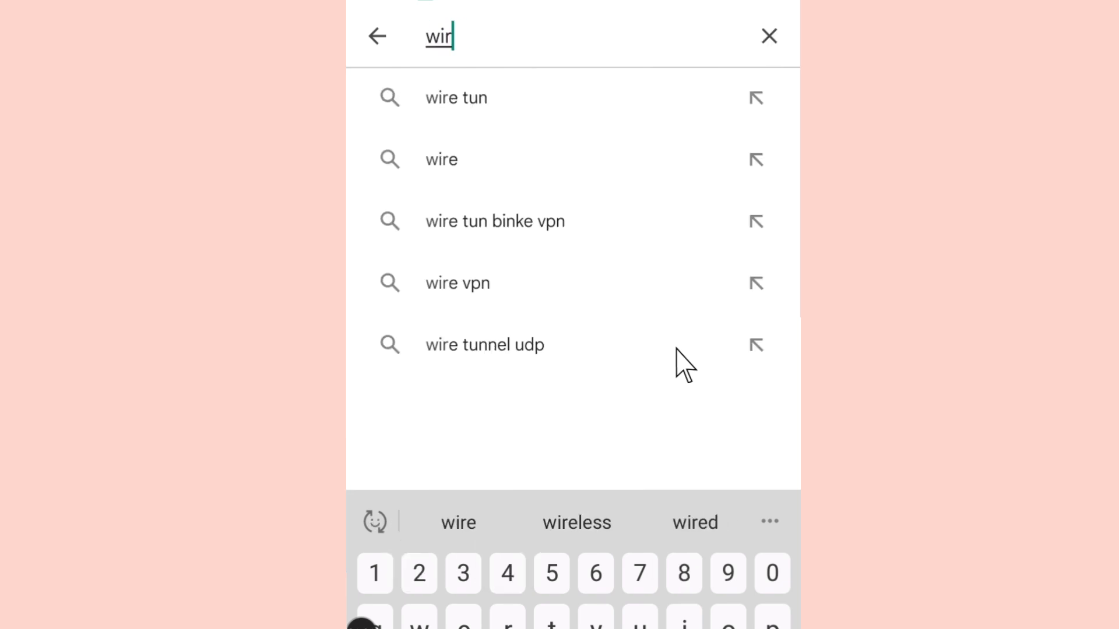
text(e tun)
key(Return)
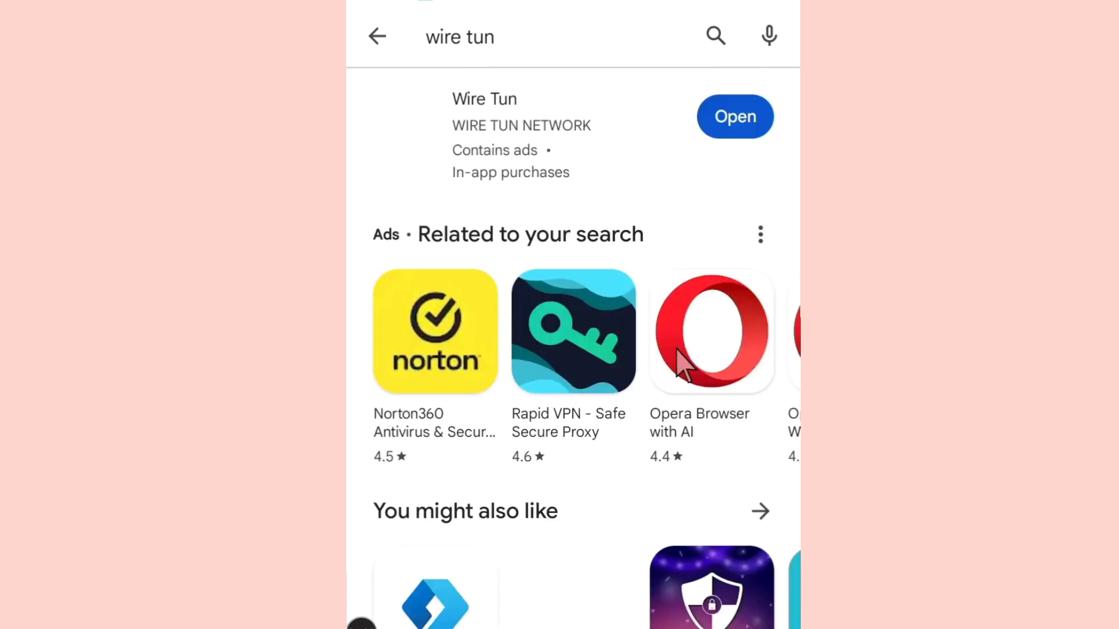
scroll(676, 349, down, 2)
scroll(676, 348, up, 2)
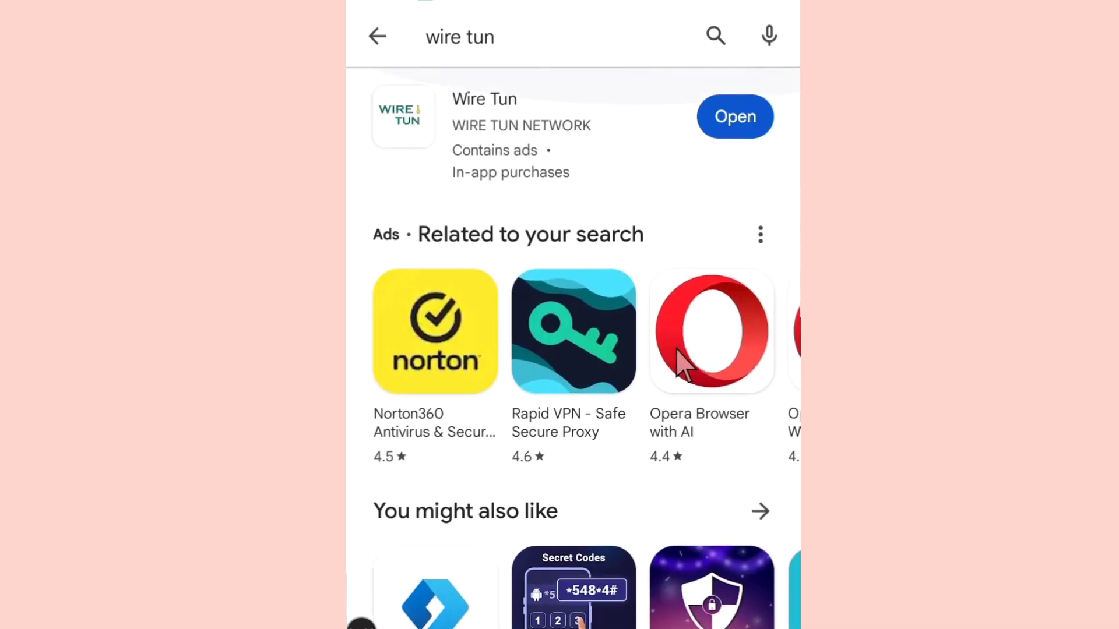
scroll(676, 349, down, 1)
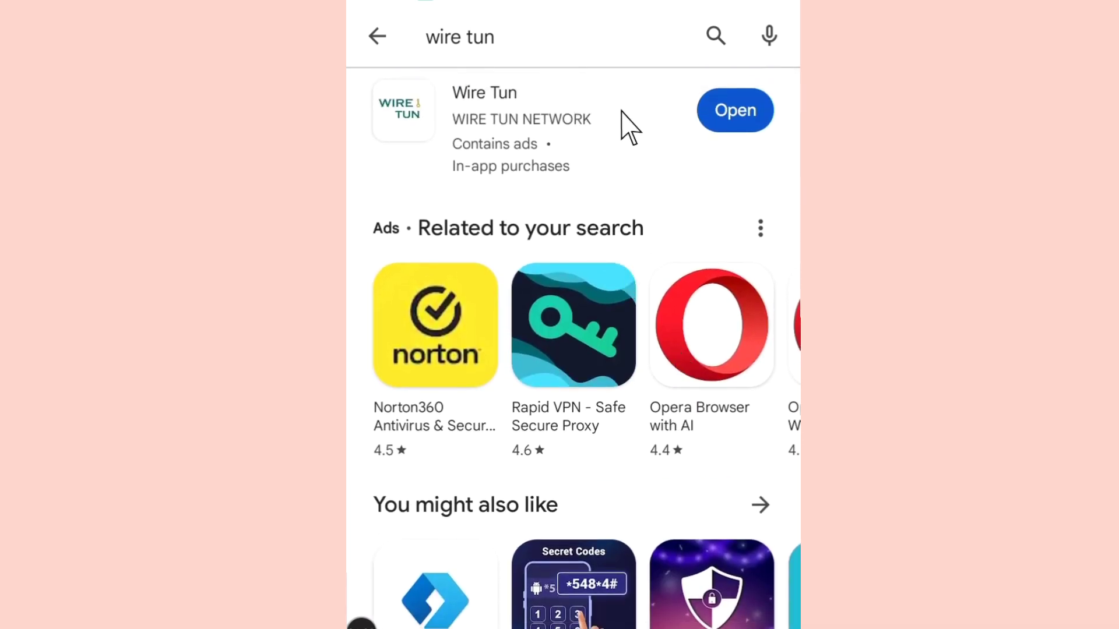
mouse_move(630, 120)
mouse_down()
mouse_move(775, 120)
mouse_move(642, 124)
mouse_up()
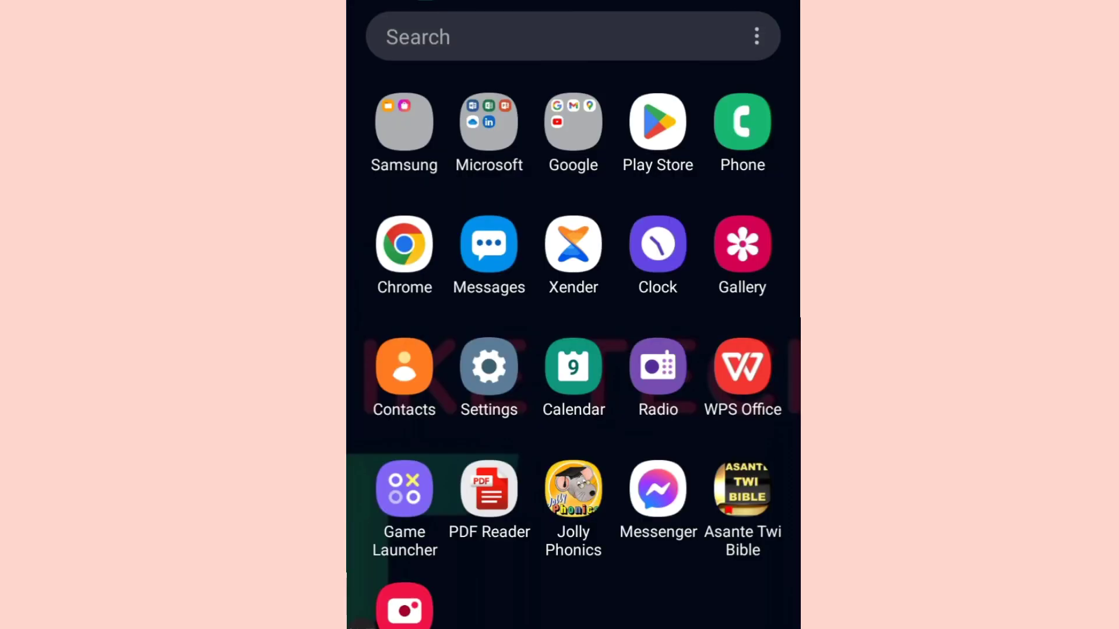
Page through the app drawer to find Proton VPN and launch it
scroll(573, 361, right, 5)
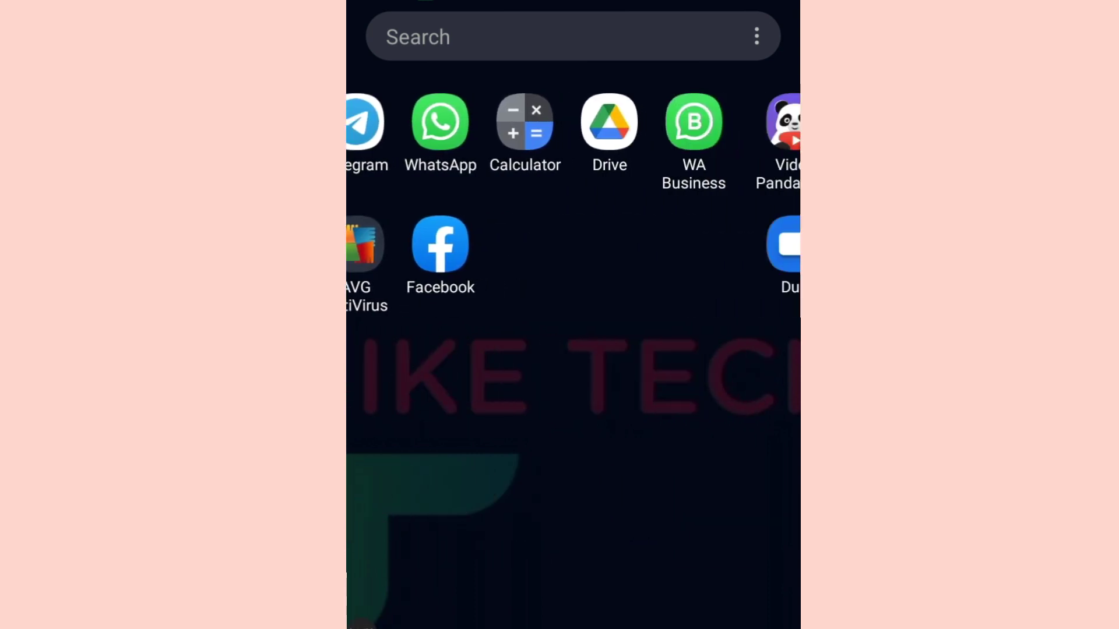
scroll(573, 198, right, 3)
scroll(573, 198, left, 3)
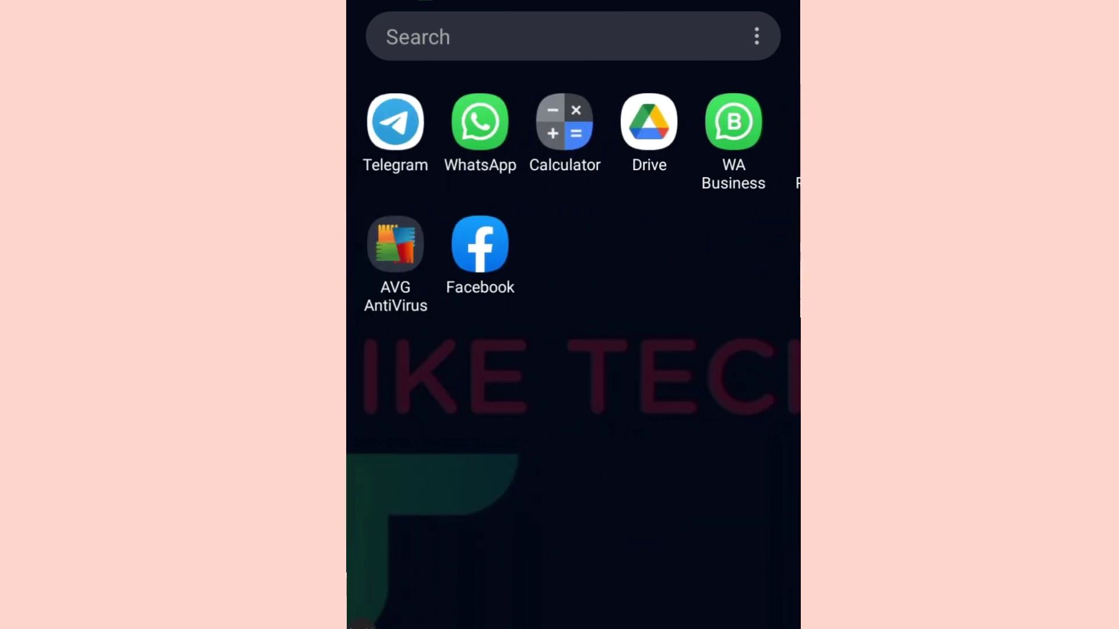
scroll(574, 315, left, 3)
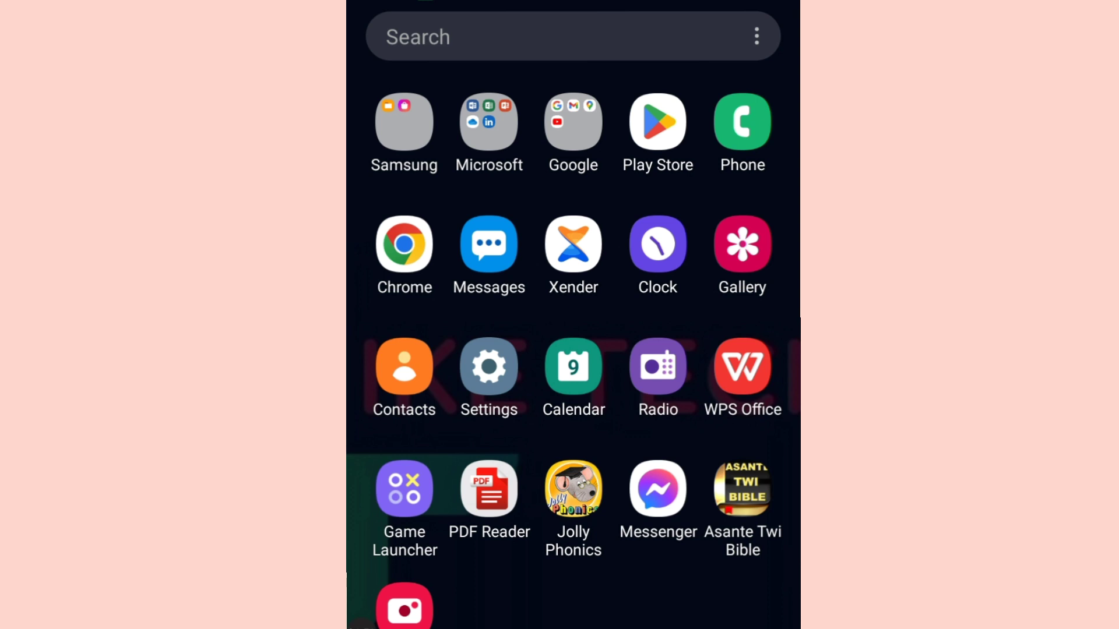
scroll(573, 198, right, 3)
scroll(574, 198, right, 3)
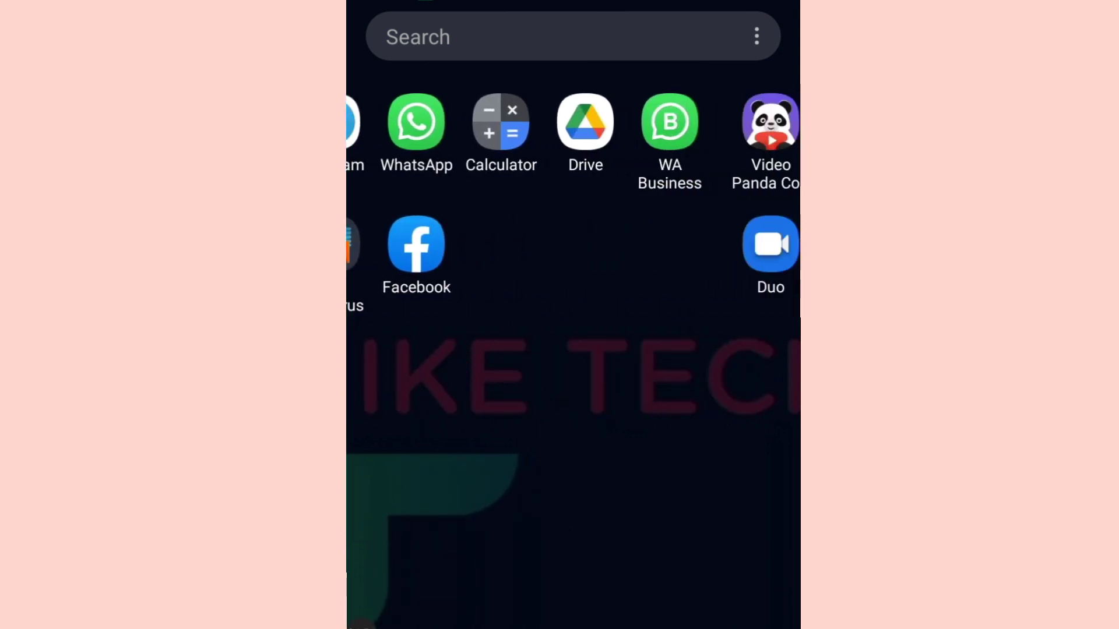
scroll(574, 198, right, 3)
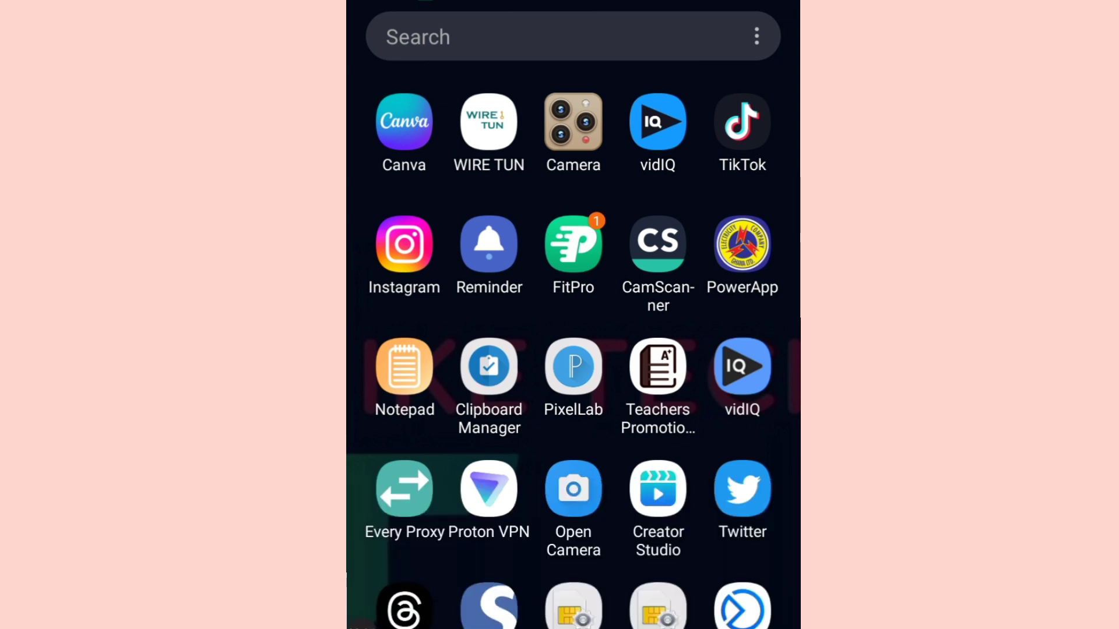
click(488, 489)
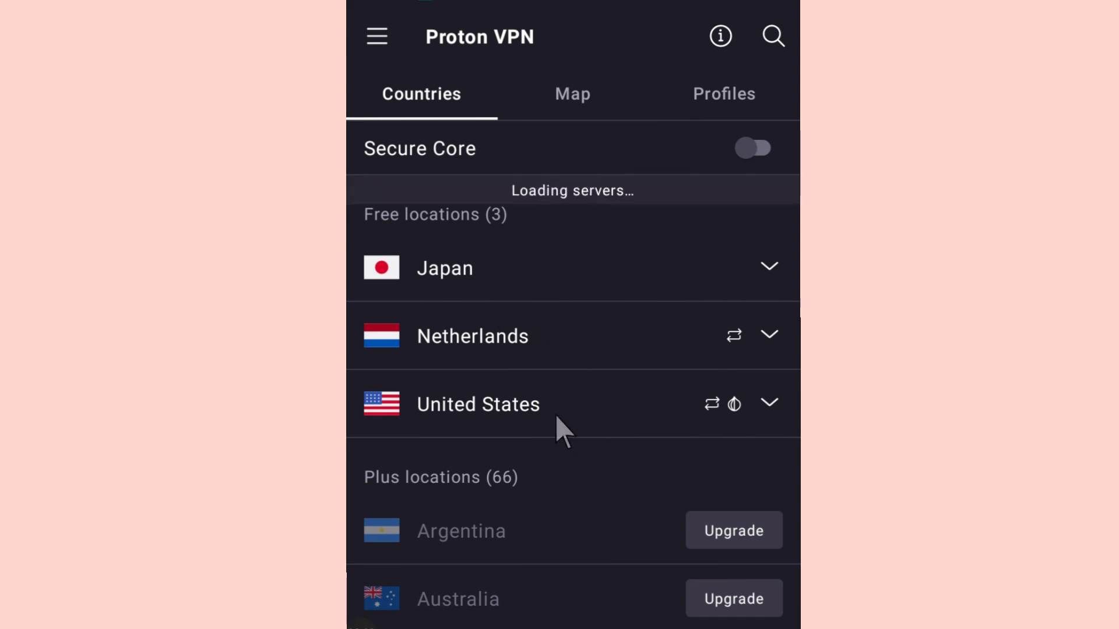
Browse the Countries list, then expand United States under Free locations
scroll(565, 419, down, 2)
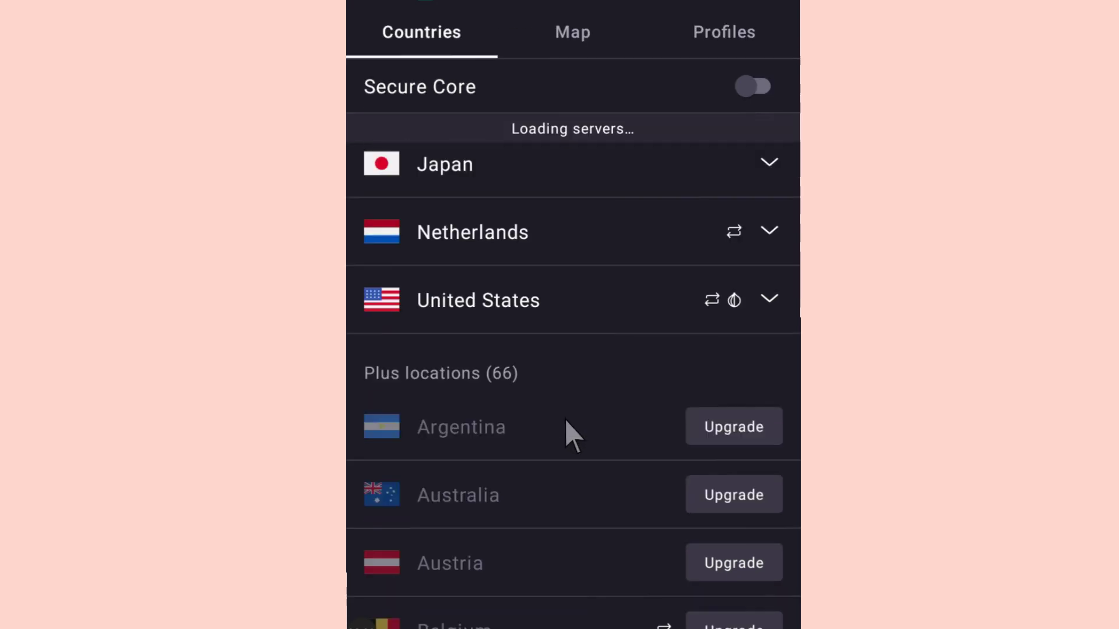
scroll(565, 420, down, 15)
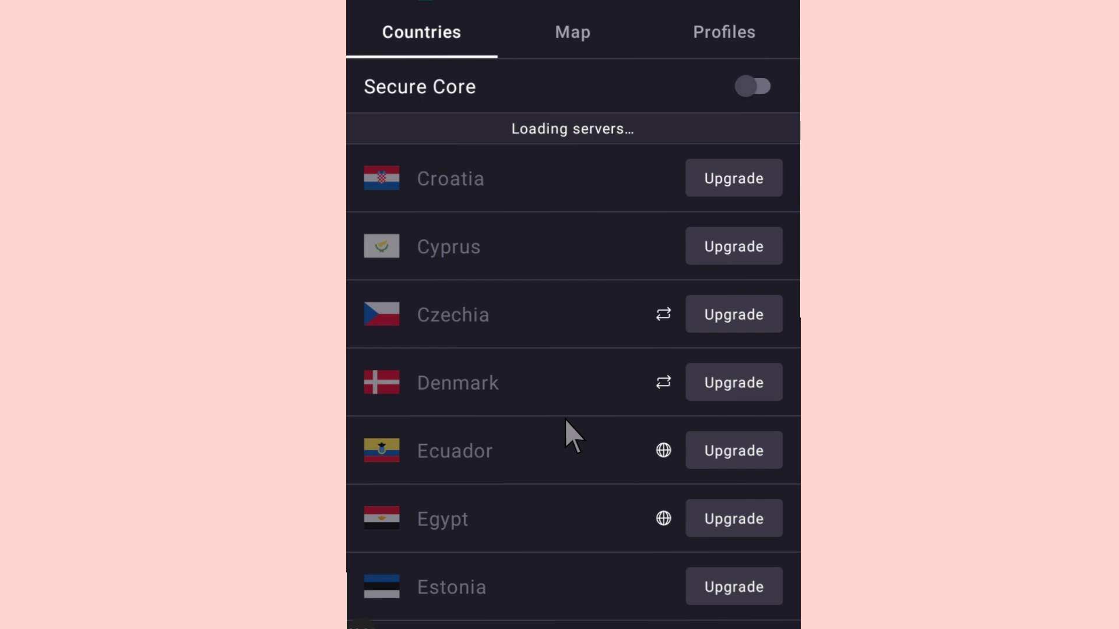
scroll(565, 421, up, 15)
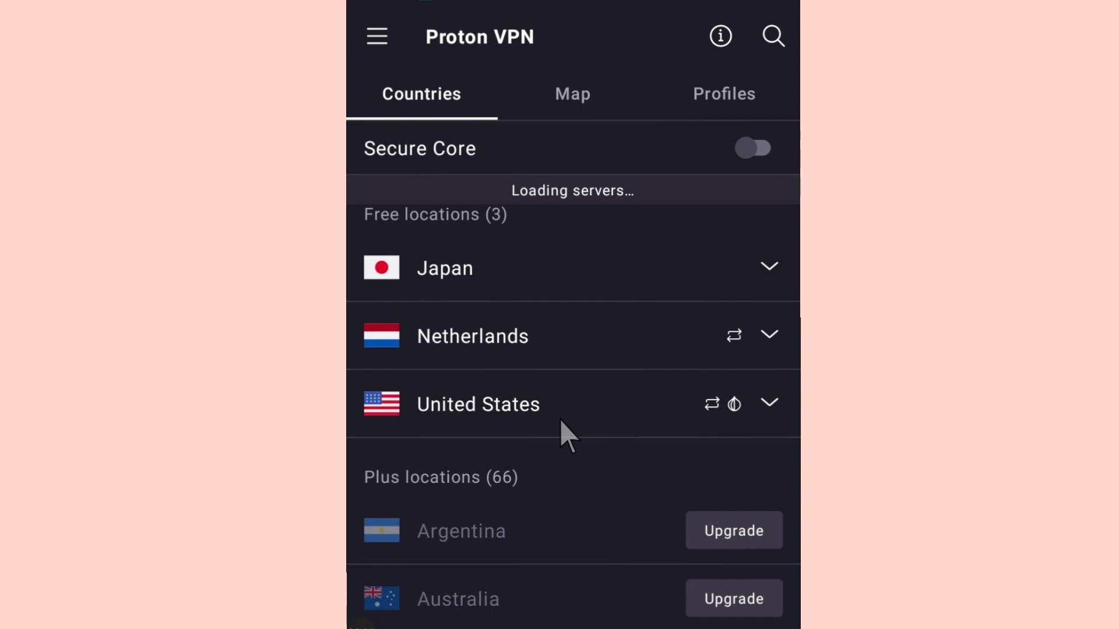
mouse_move(573, 424)
mouse_down()
mouse_move(411, 335)
mouse_move(570, 434)
mouse_up()
Connect to a US-FREE United States server from the free server list
click(564, 420)
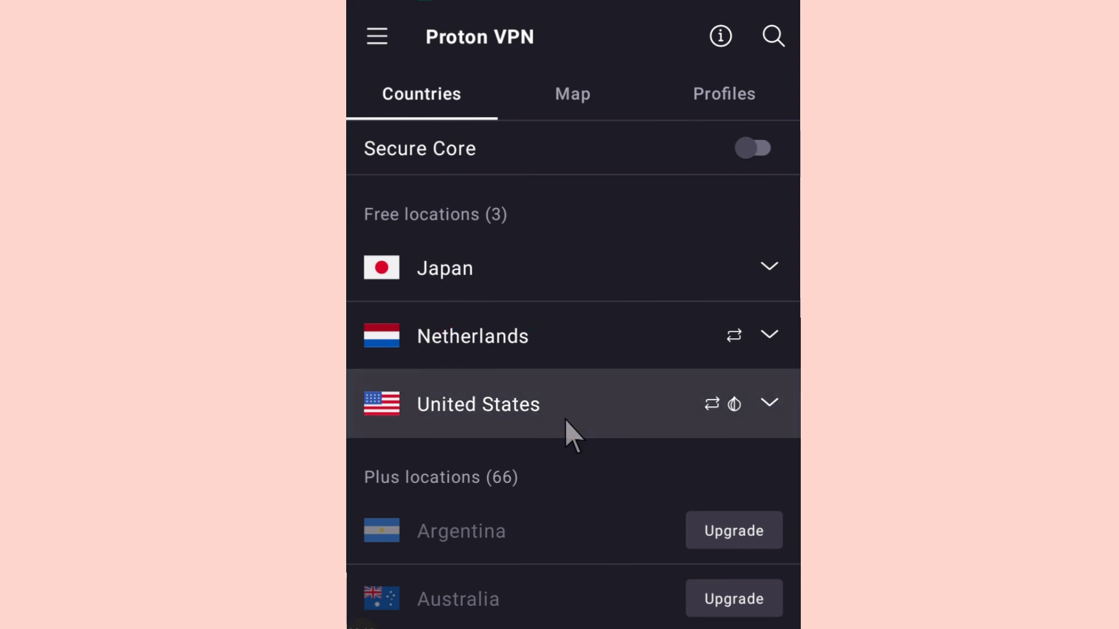
scroll(565, 421, down, 8)
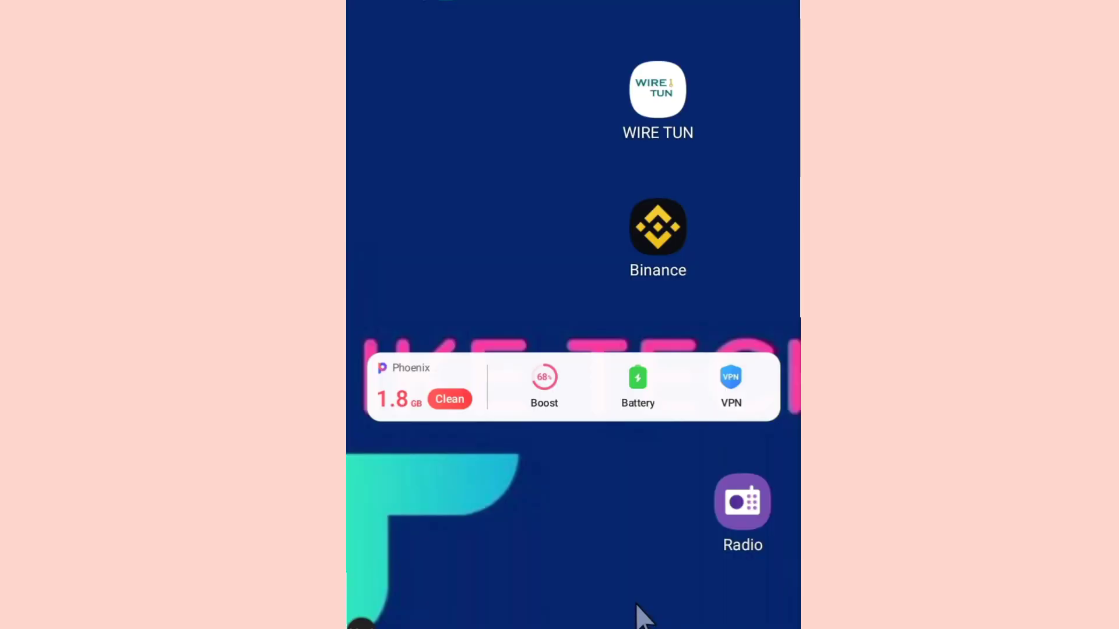
Search Chrome for 'what is my ip address' and open the WhatIsMyIPAddress site
scroll(641, 614, down, 2)
scroll(641, 614, down, 3)
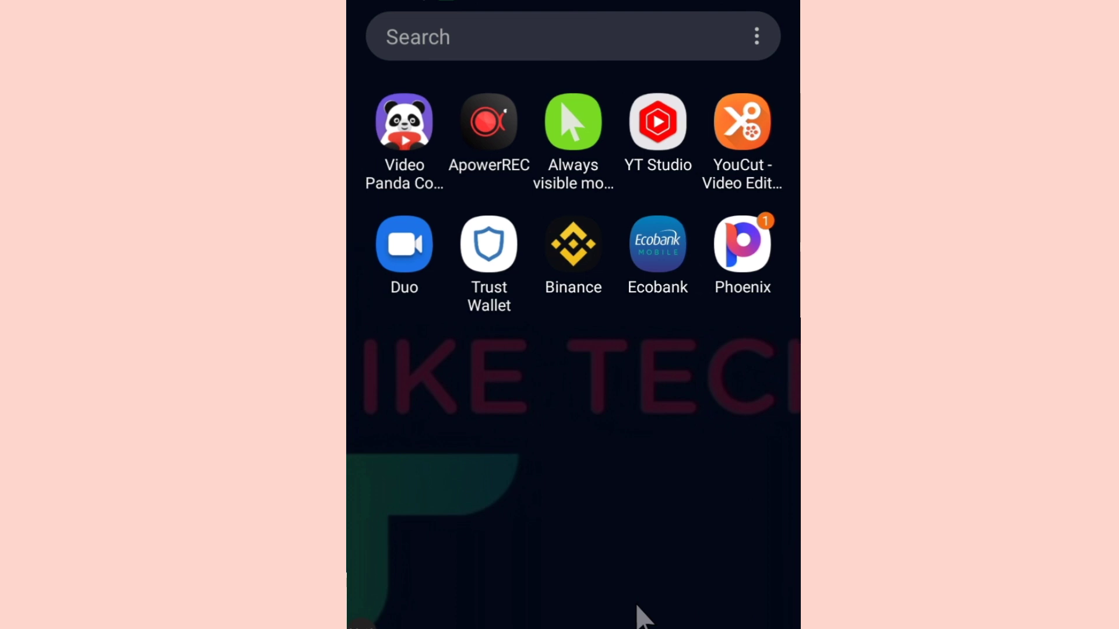
scroll(639, 609, up, 1)
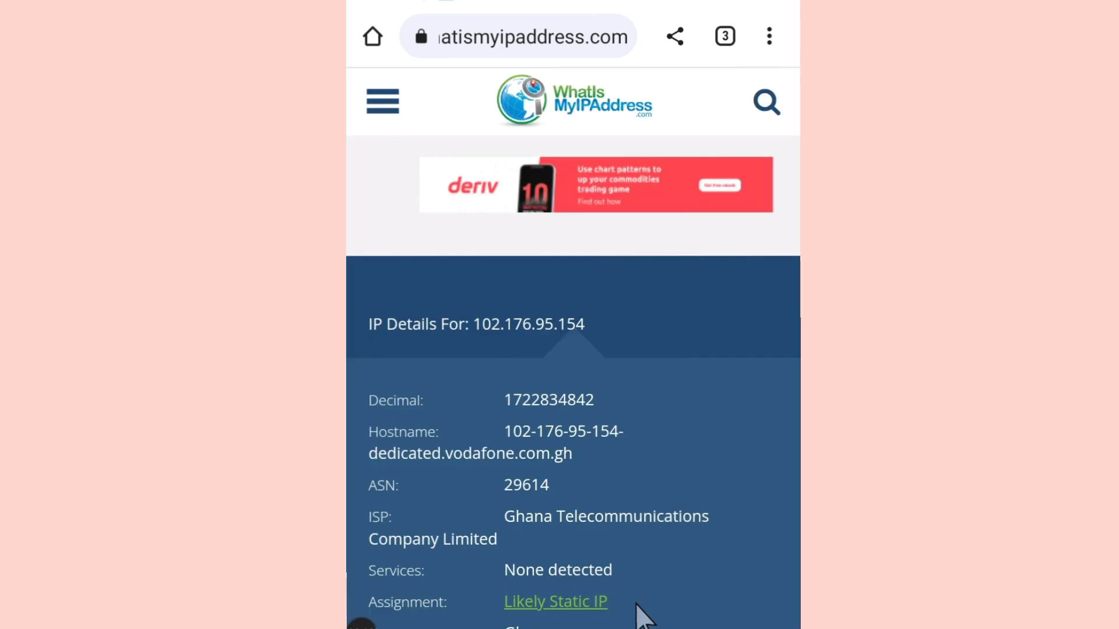
click(525, 37)
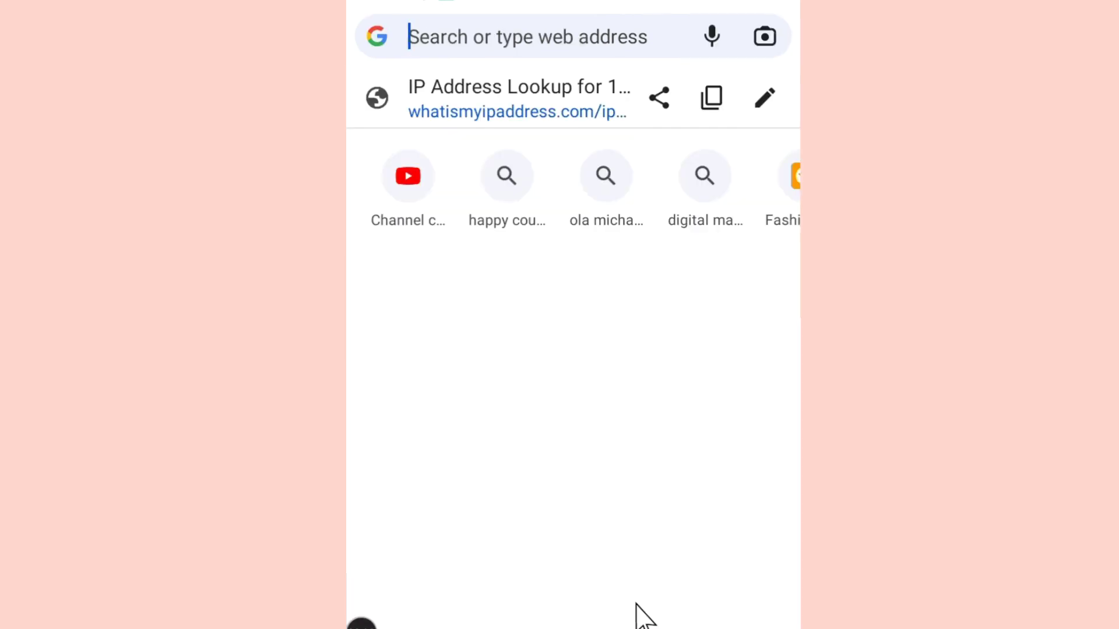
text(wha)
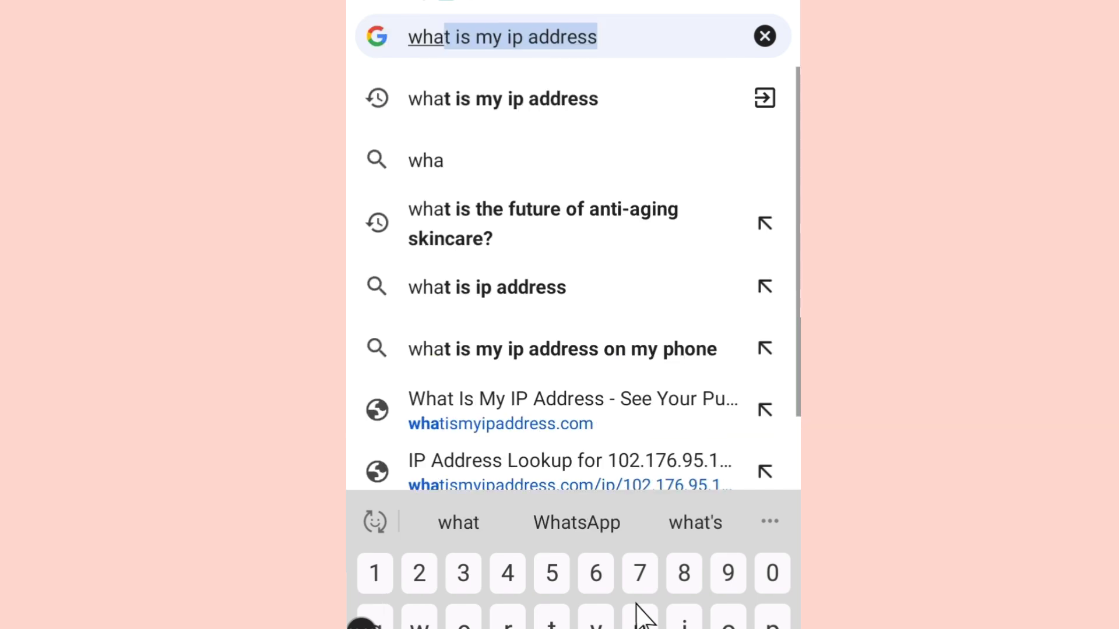
key(Return)
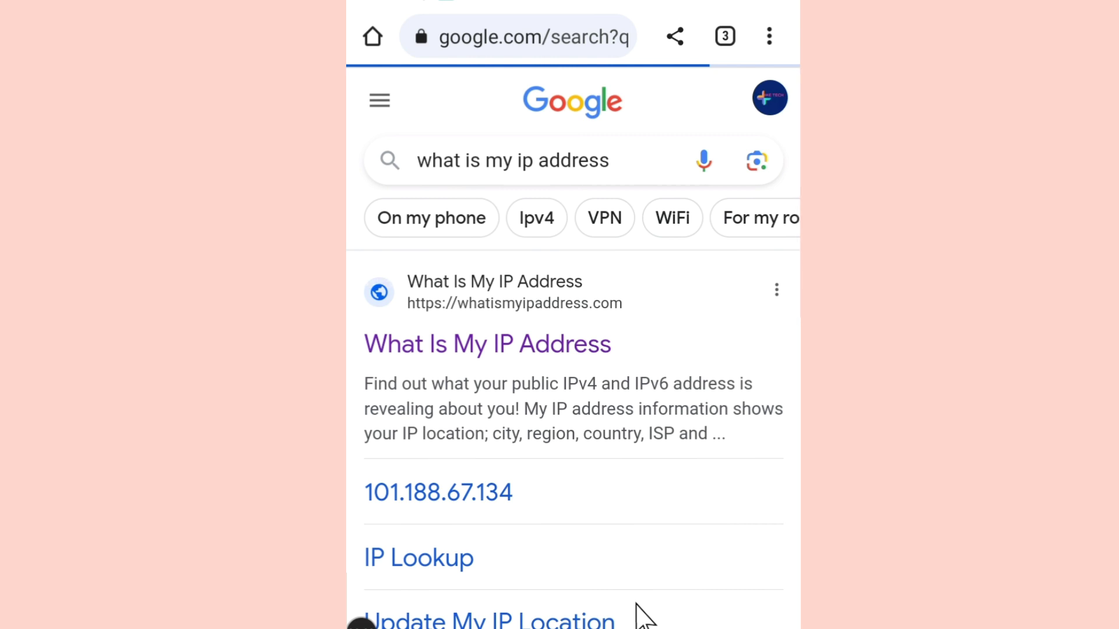
click(550, 358)
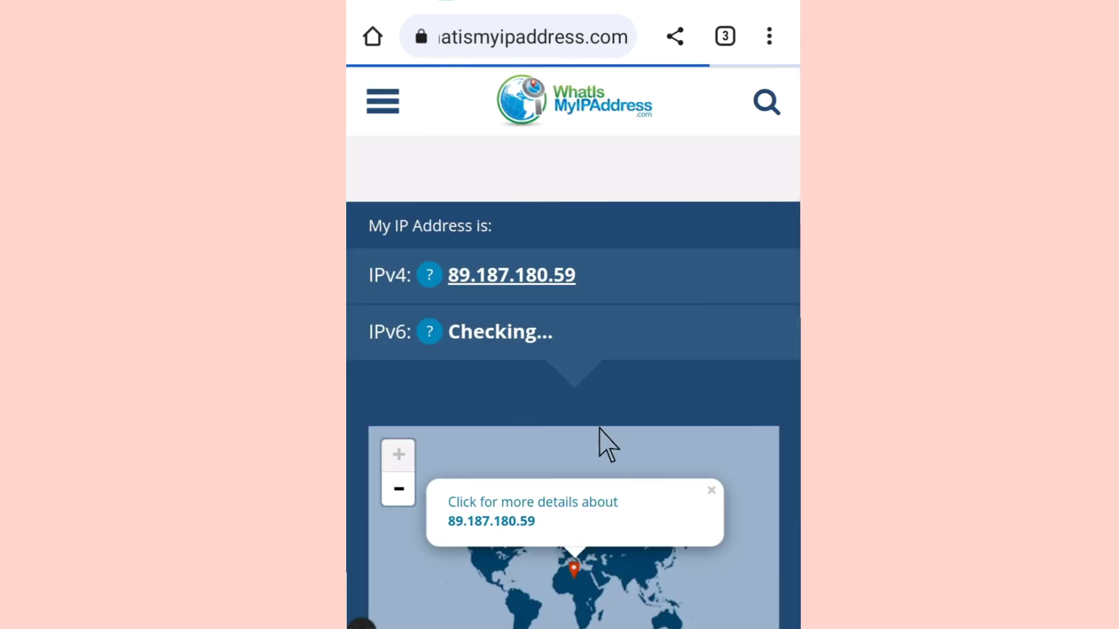
Open full details for 89.187.180.59 and scroll to its Chicago, Illinois location
click(496, 535)
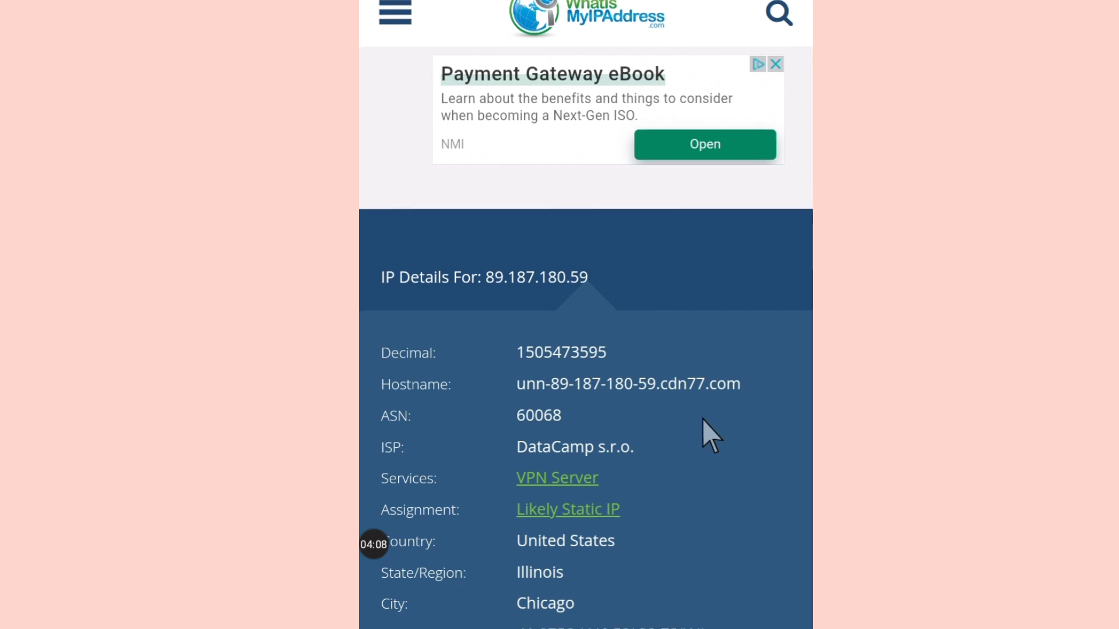
scroll(703, 420, down, 3)
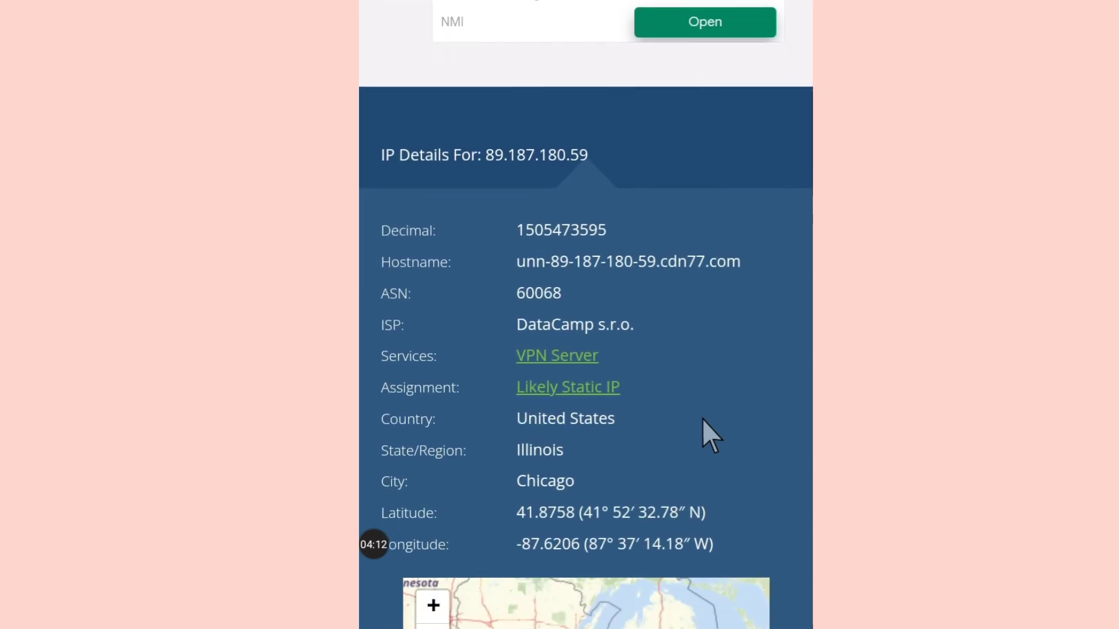
scroll(702, 419, down, 2)
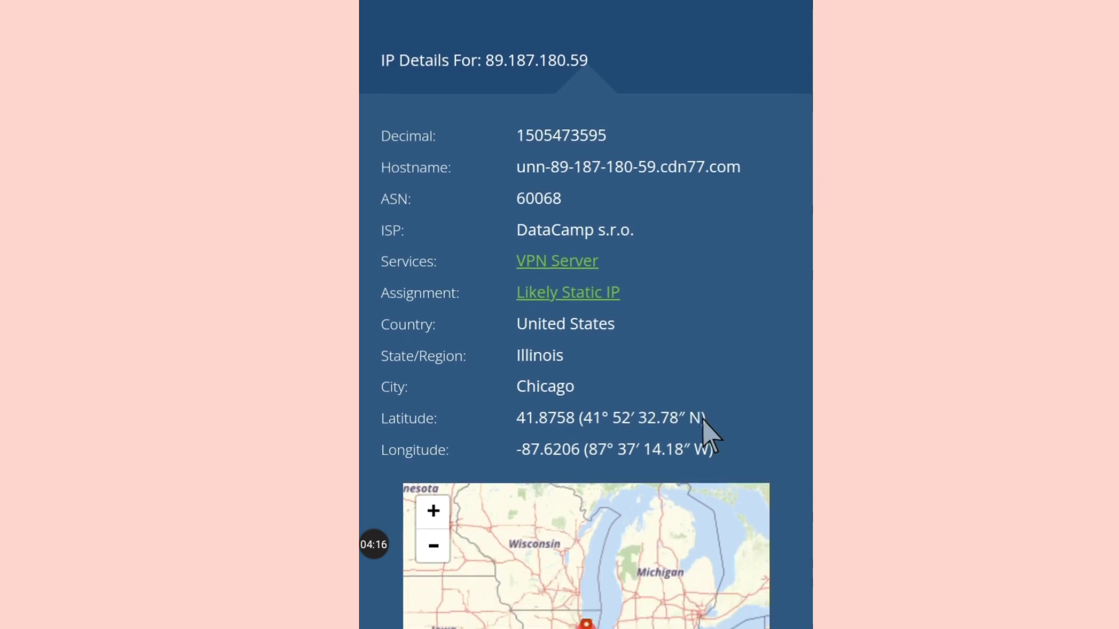
scroll(701, 418, down, 2)
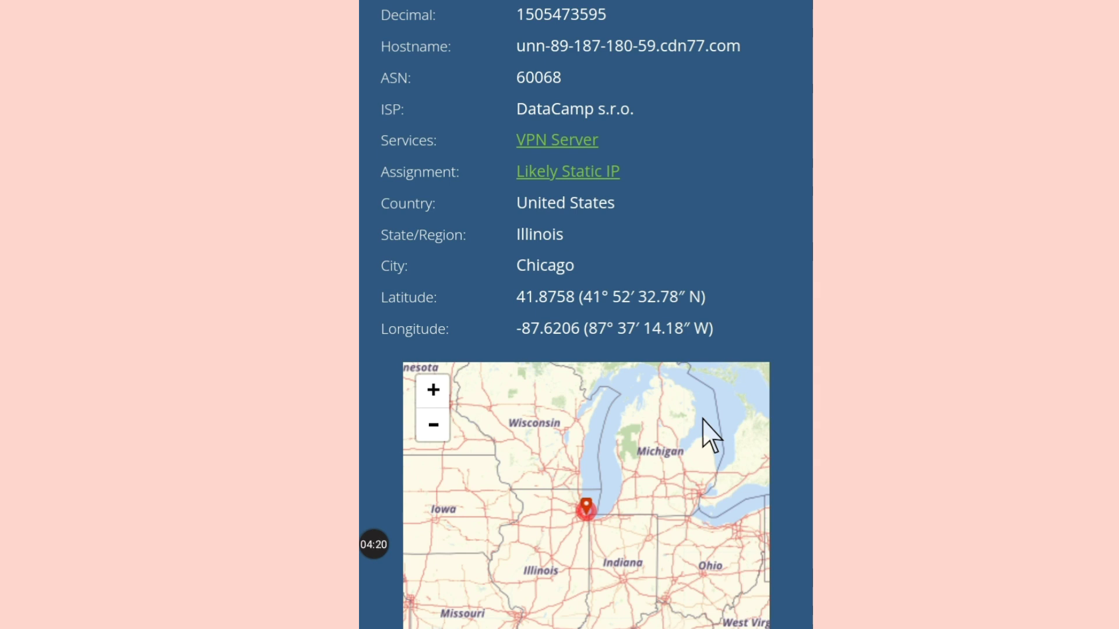
scroll(702, 419, down, 1)
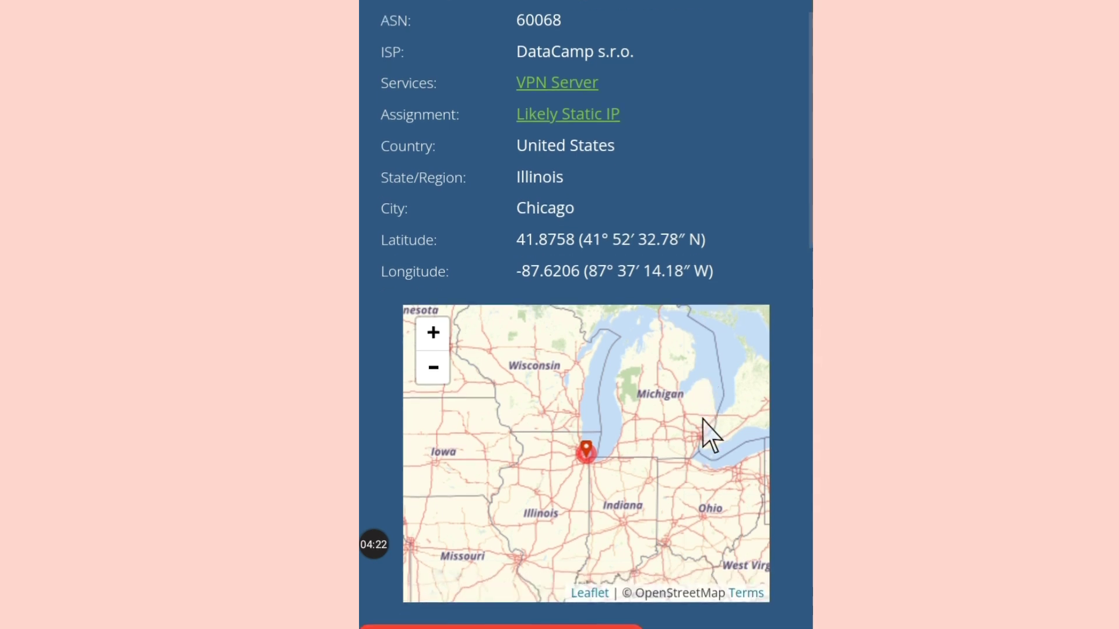